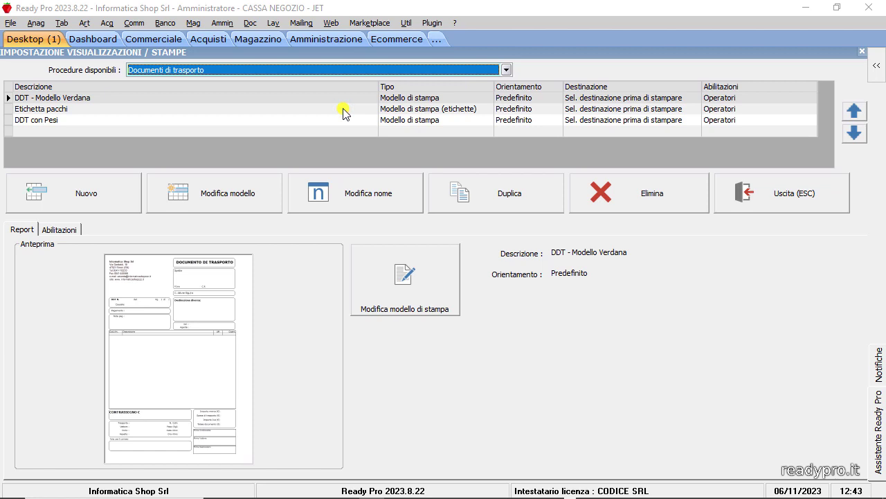
- Preview the Etichetta pacchi and DDT con Pesi print models for the Documenti di trasporto procedure
{"action": "left_click", "coordinate": [343, 111]}
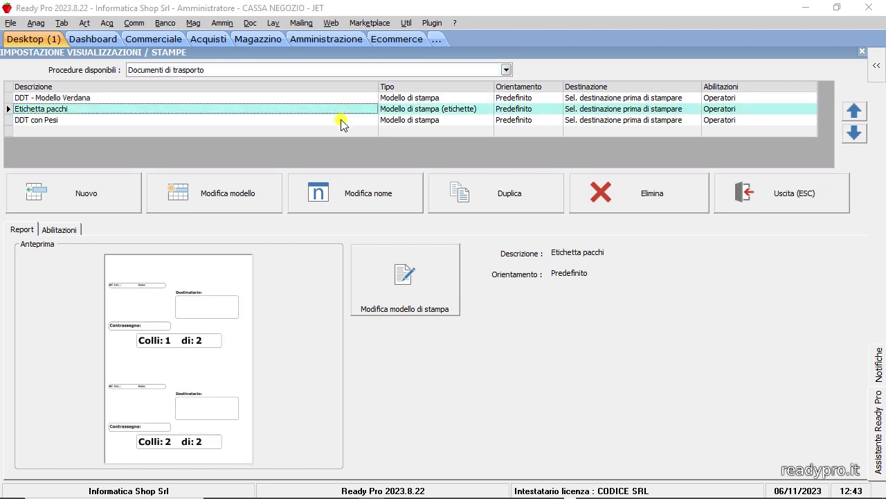
{"action": "left_click", "coordinate": [340, 120]}
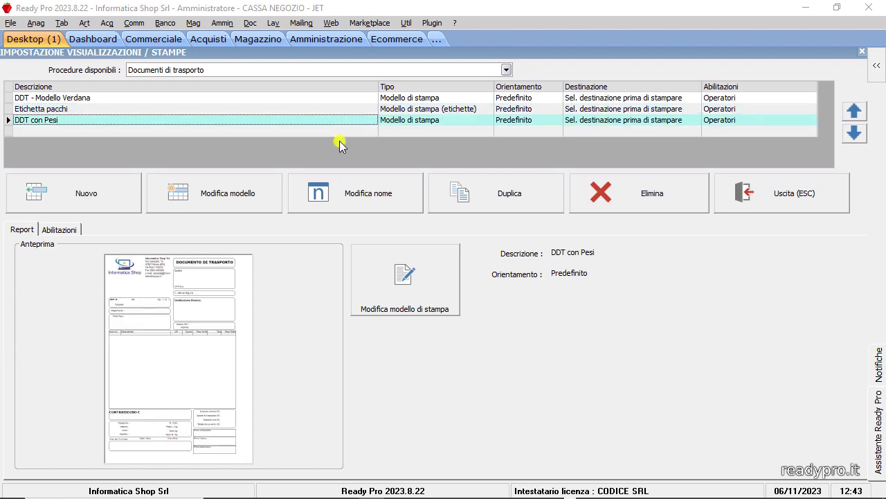
{"action": "left_click", "coordinate": [126, 189]}
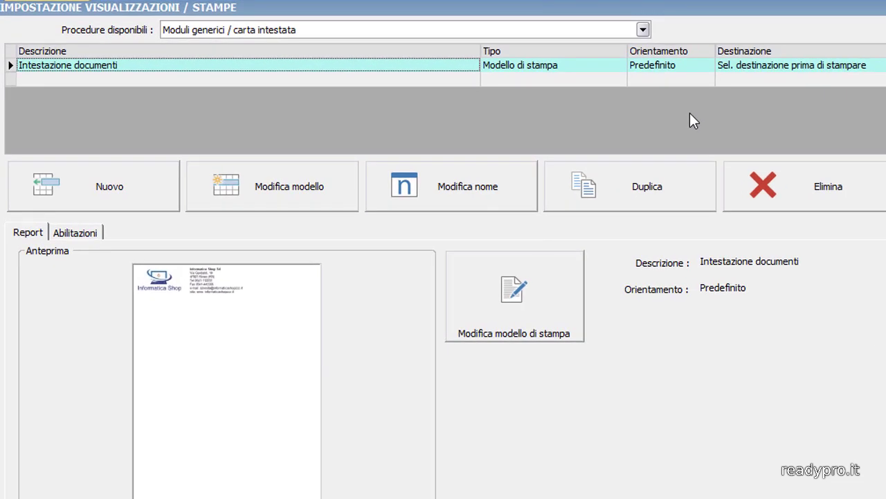
- Switch the available procedure to Documenti di trasporto to list its print models
{"action": "left_click", "coordinate": [643, 30]}
{"action": "scroll", "coordinate": [644, 36], "scroll_direction": "down", "scroll_amount": 5}
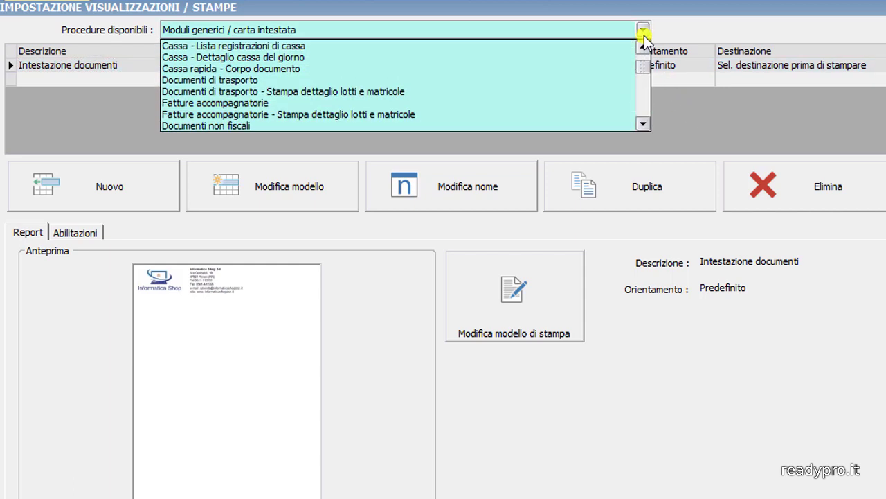
{"action": "left_click", "coordinate": [593, 81]}
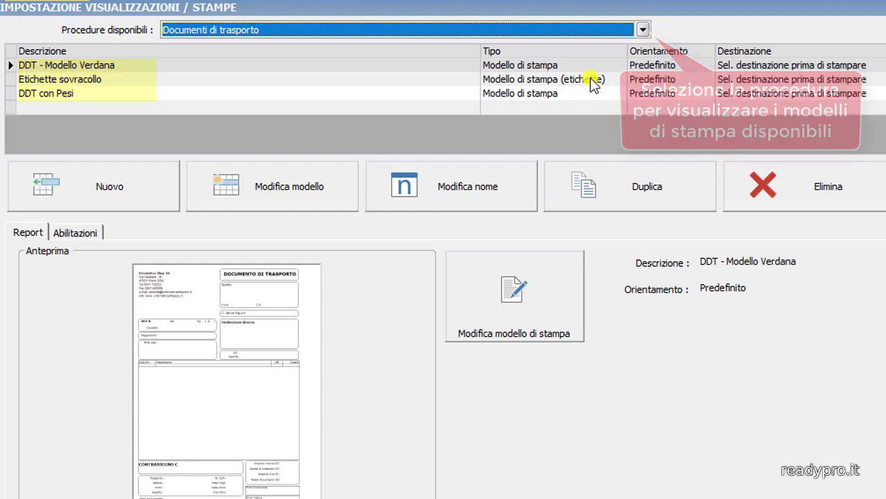
- Create a new report of type Gruppo di modelli with the description "DDT + etichette sovracollo"
{"action": "left_click", "coordinate": [142, 189]}
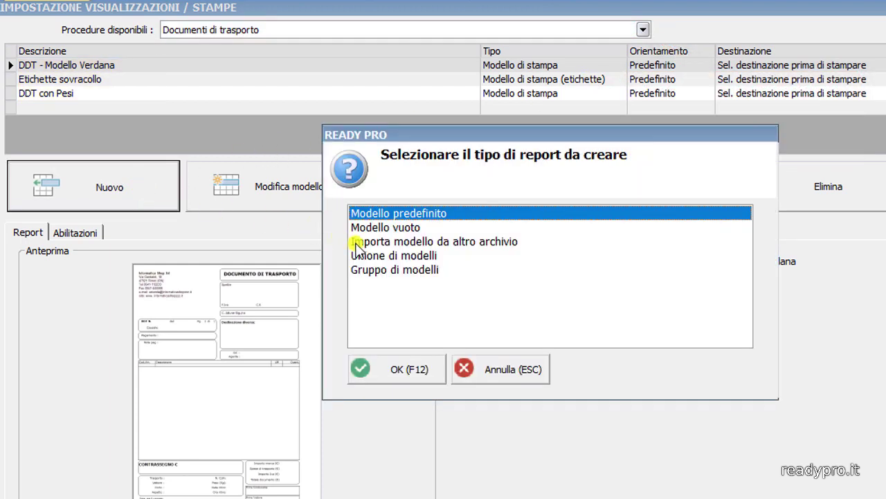
{"action": "left_click", "coordinate": [399, 271]}
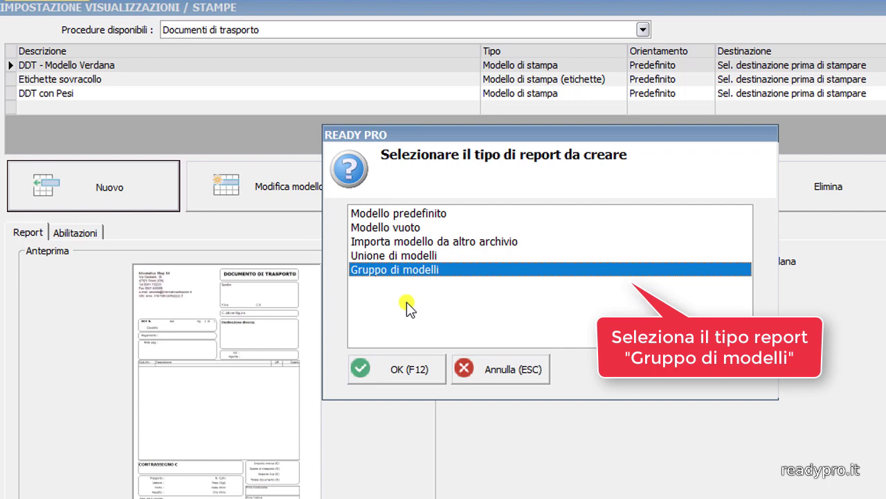
{"action": "left_click", "coordinate": [422, 383]}
{"action": "type", "text": "DDT + etichette sovracollo"}
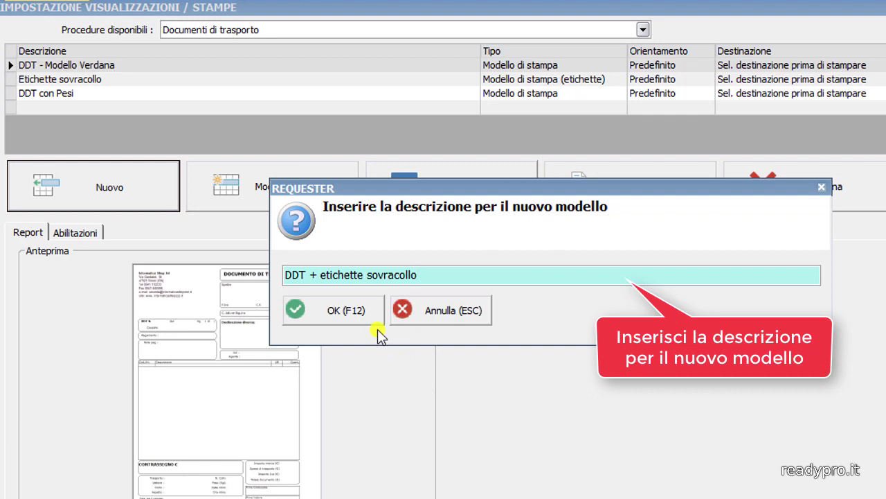
{"action": "left_click", "coordinate": [370, 312]}
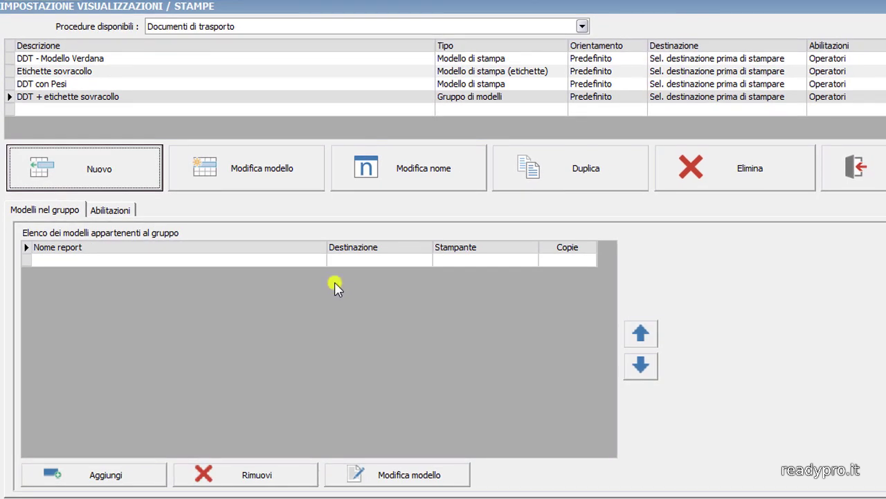
- Add DDT - Modello Verdana, Etichette sovracollo and a second DDT - Modello Verdana to the group, in that order
{"action": "left_click", "coordinate": [145, 475]}
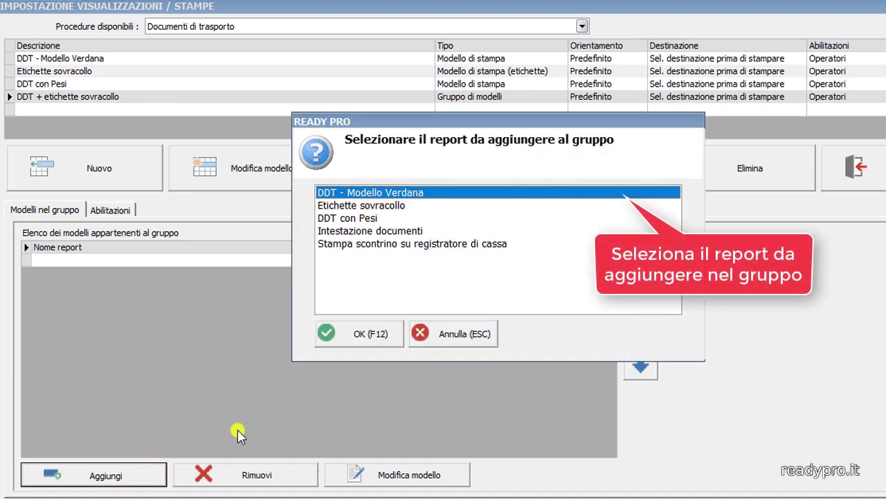
{"action": "left_click", "coordinate": [355, 335]}
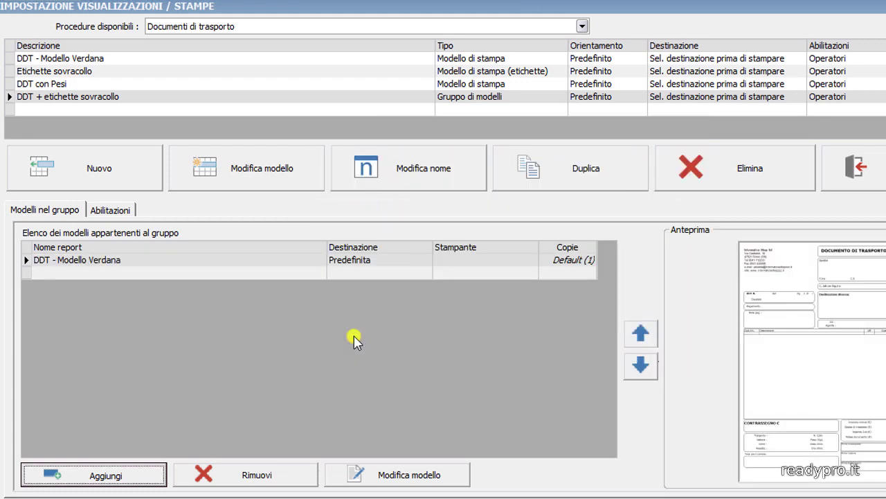
{"action": "left_click", "coordinate": [154, 483]}
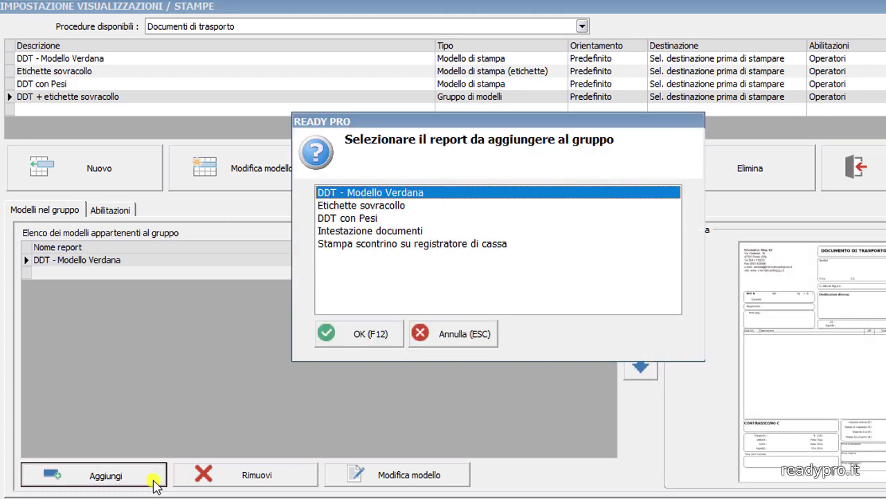
{"action": "left_click", "coordinate": [354, 205]}
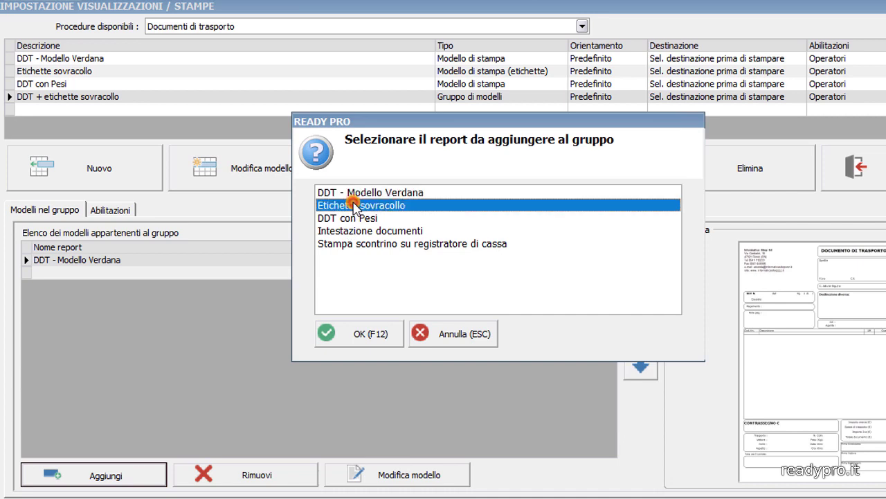
{"action": "left_click", "coordinate": [365, 335]}
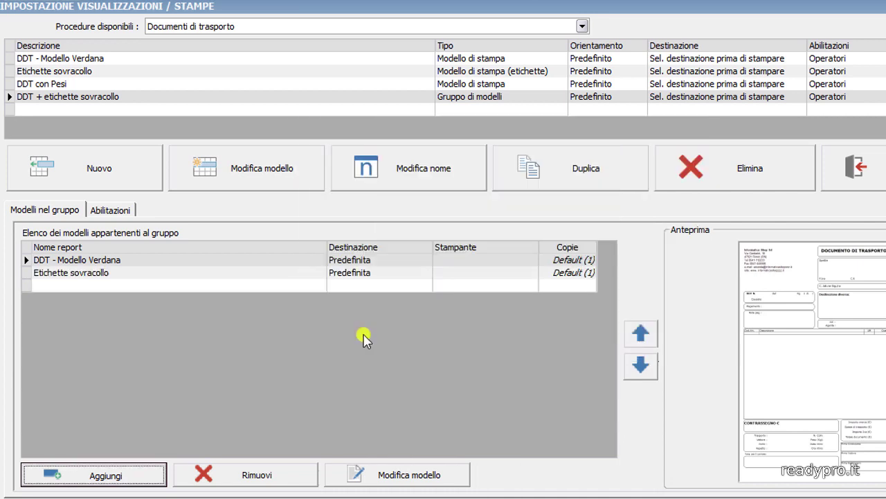
{"action": "left_click", "coordinate": [158, 473]}
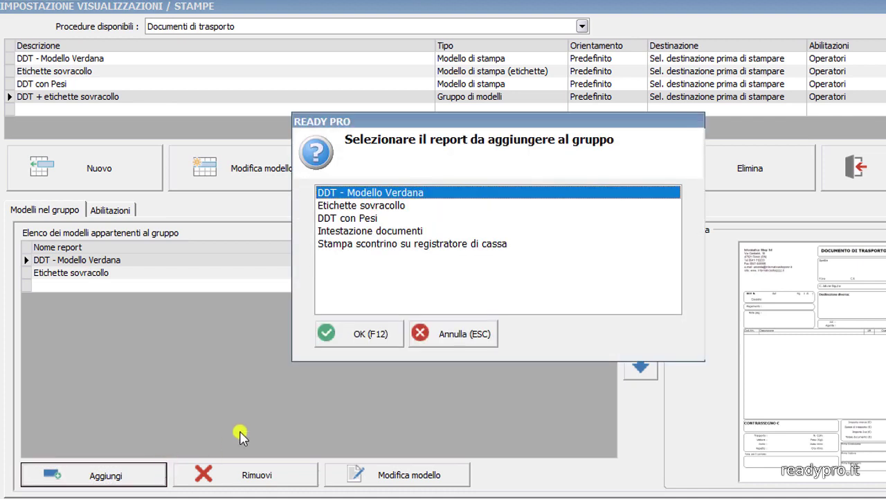
{"action": "left_click", "coordinate": [363, 337]}
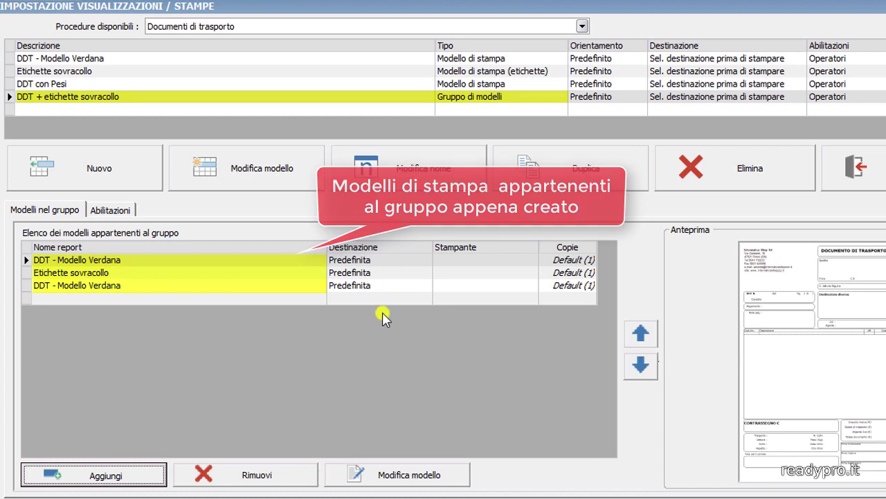
- Set the second DDT - Modello Verdana entry's destination to Invia email and Etichette sovracollo's to Sel. destinazione prima di stampare
{"action": "double_click", "coordinate": [396, 285]}
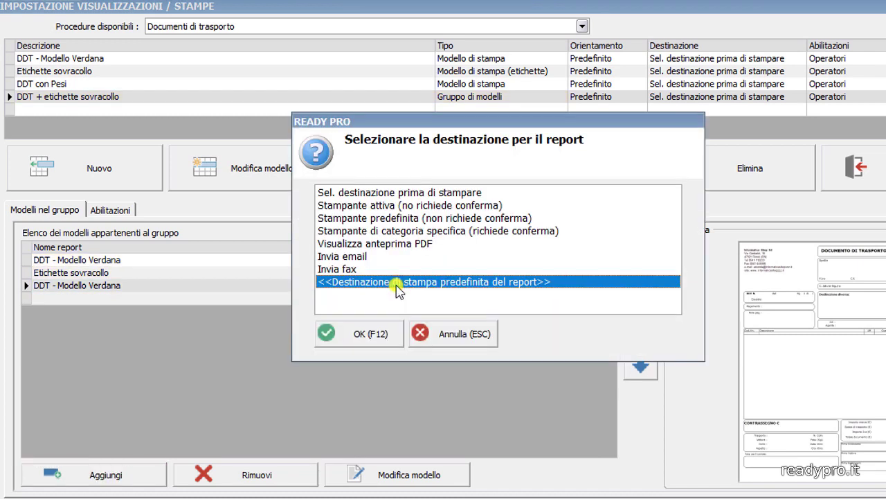
{"action": "left_click", "coordinate": [357, 257]}
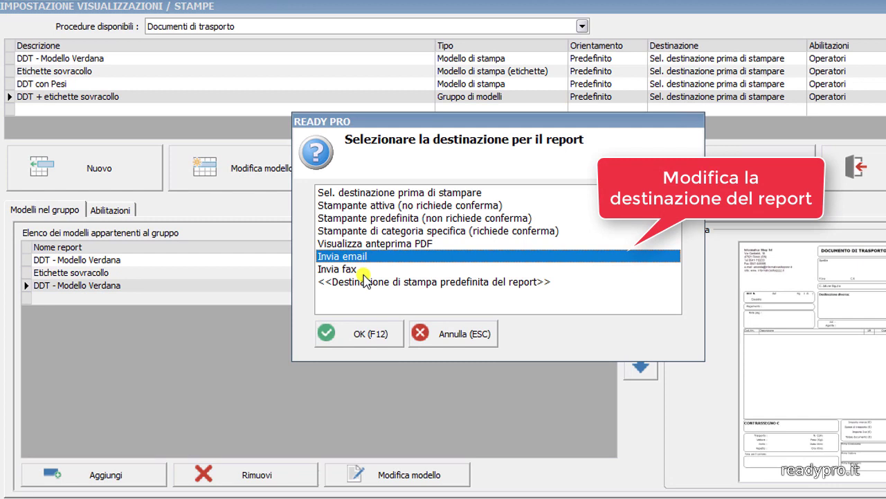
{"action": "left_click", "coordinate": [367, 333]}
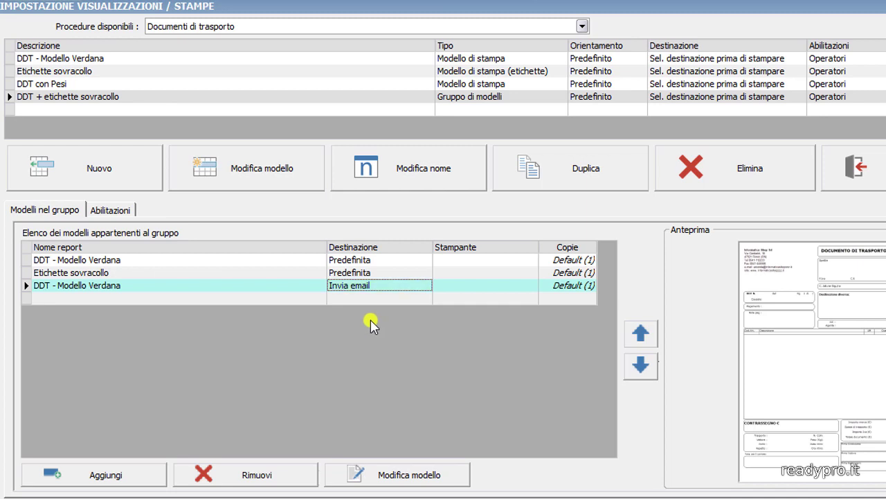
{"action": "double_click", "coordinate": [378, 272]}
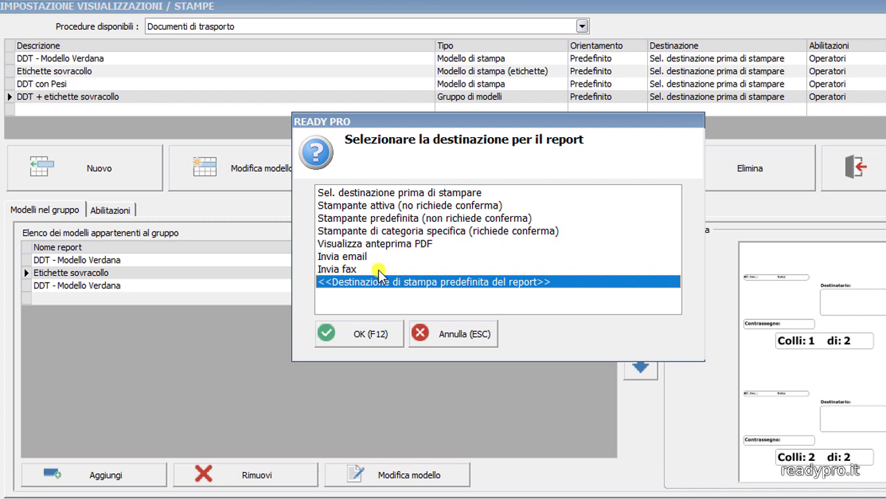
{"action": "left_click", "coordinate": [418, 196]}
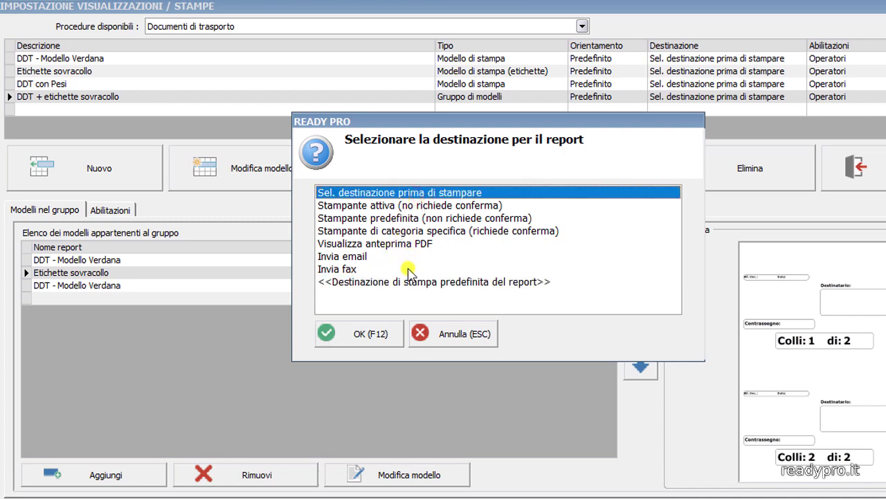
{"action": "left_click", "coordinate": [386, 336]}
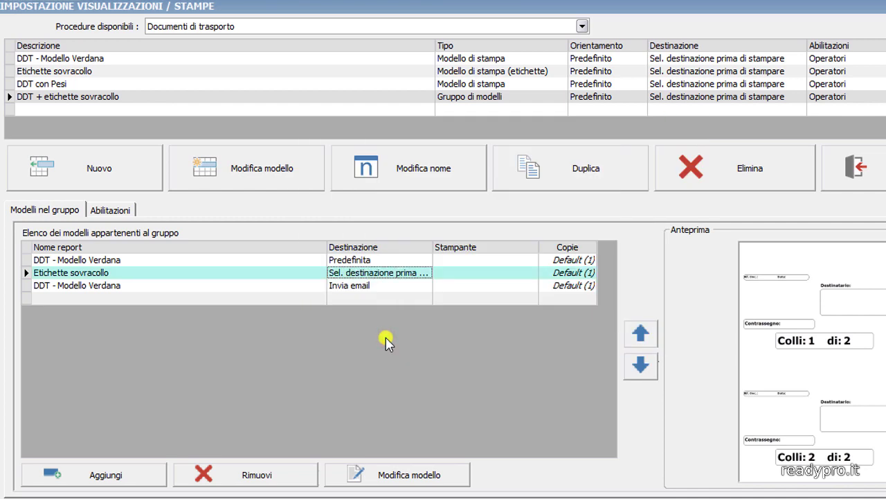
- Set the first DDT - Modello Verdana entry's destination to Stampante predefinita (non richiede conferma) and its copies to 3
{"action": "double_click", "coordinate": [391, 260]}
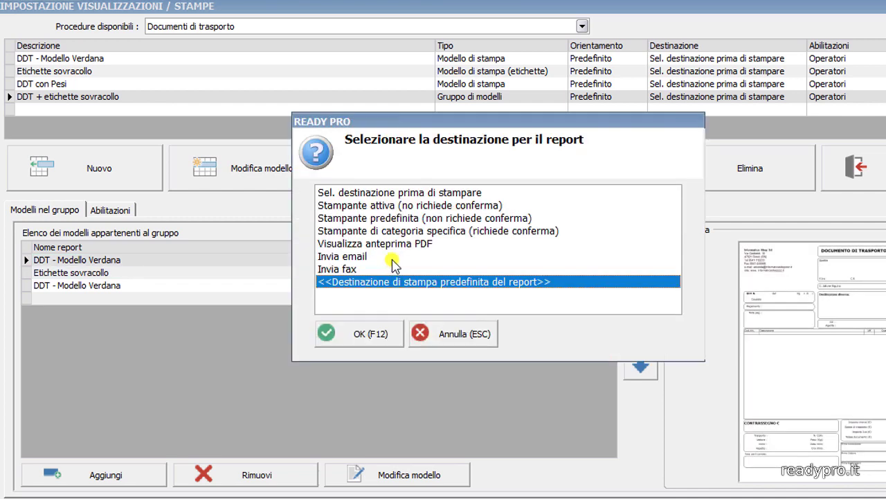
{"action": "left_click", "coordinate": [402, 218]}
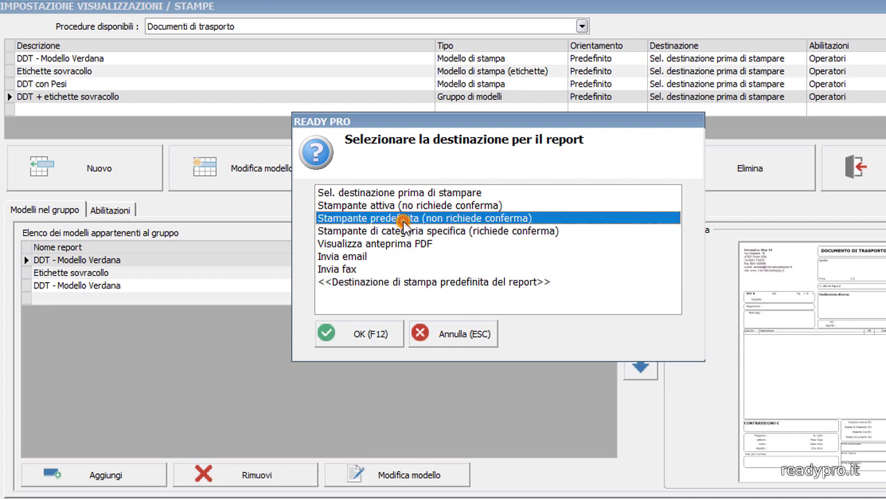
{"action": "left_click", "coordinate": [390, 337]}
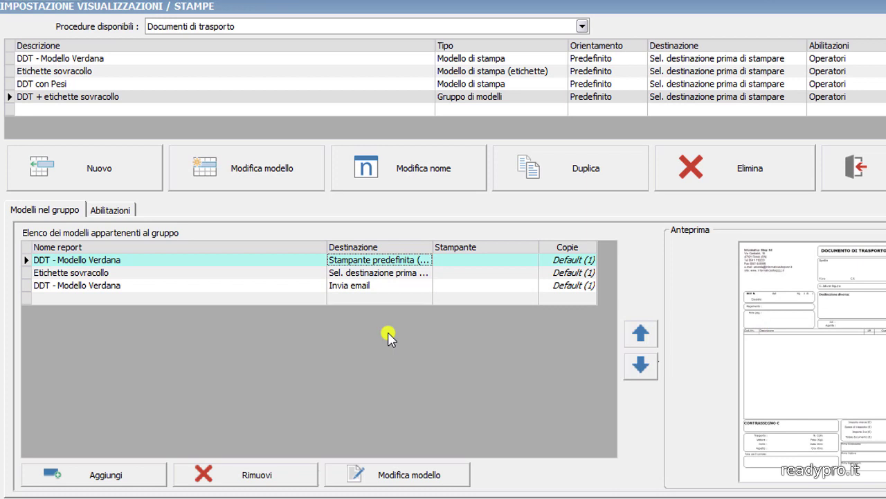
{"action": "left_click", "coordinate": [550, 261]}
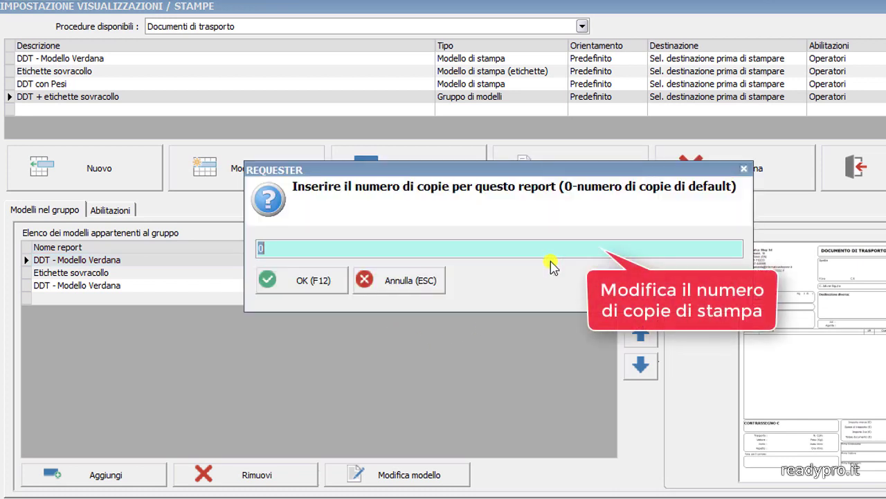
{"action": "type", "text": "3"}
{"action": "left_click", "coordinate": [331, 288]}
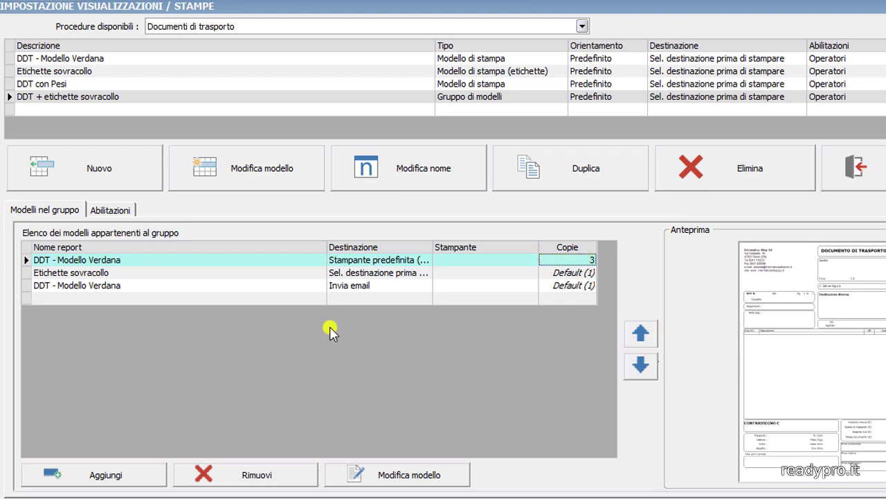
- Move the DDT - Modello Verdana entry destined for email above Etichette sovracollo in the group
{"action": "left_click", "coordinate": [291, 287]}
{"action": "left_click", "coordinate": [640, 333]}
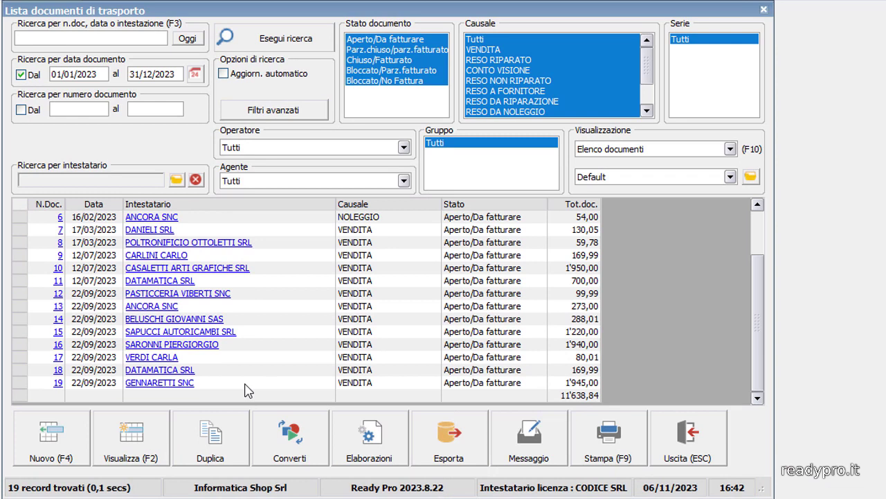
- Open the GENNARETTI SNC transport document dated 22/09/2023 and print it with the DDT + etichette sovracollo print group
{"action": "left_click", "coordinate": [245, 384]}
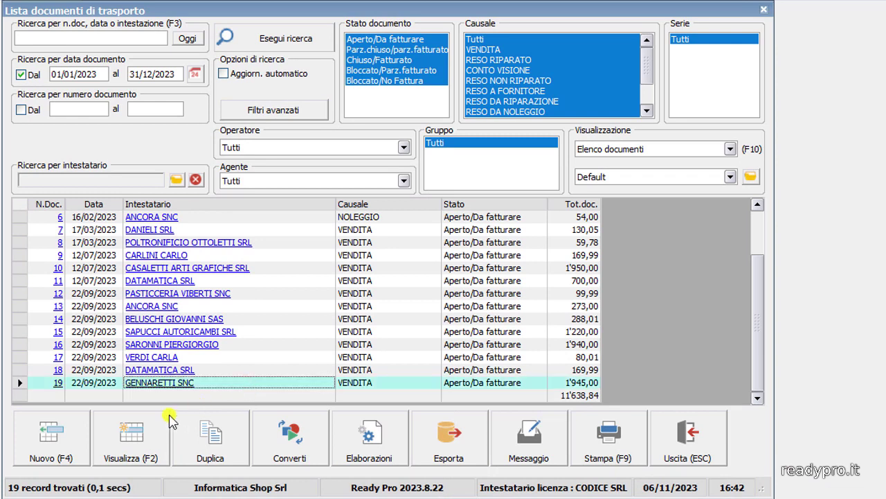
{"action": "left_click", "coordinate": [142, 435]}
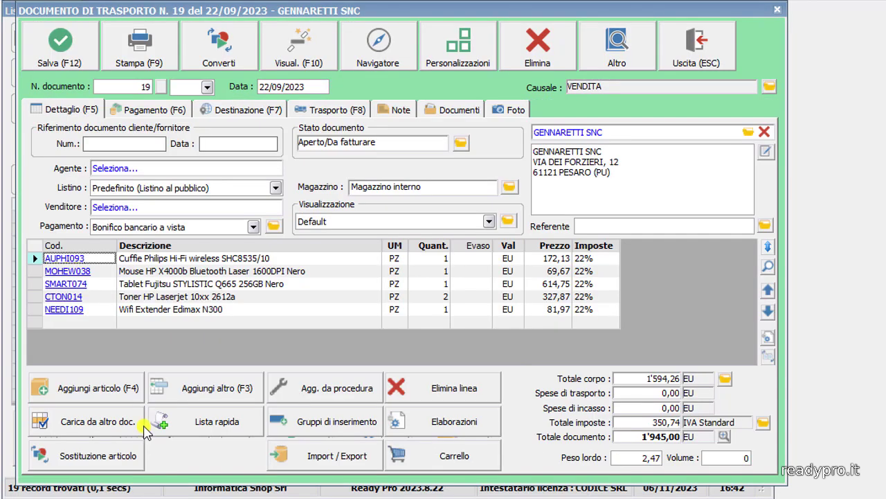
{"action": "left_click", "coordinate": [159, 54]}
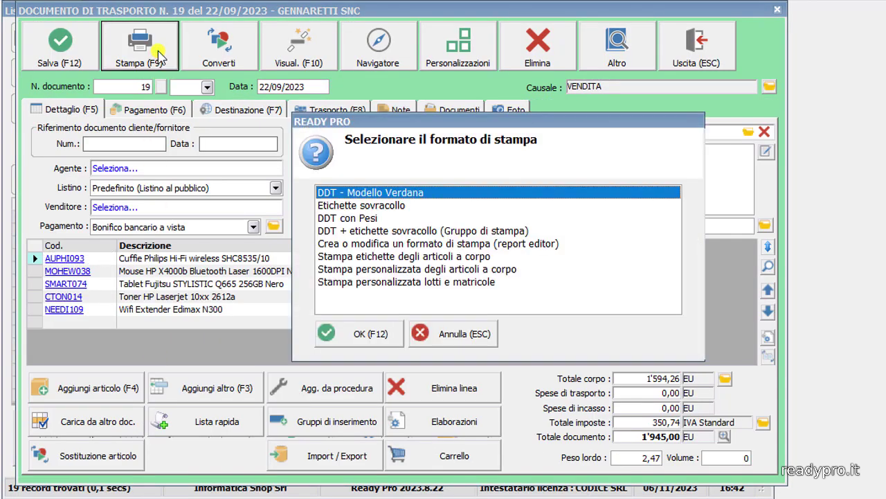
{"action": "left_click", "coordinate": [356, 231]}
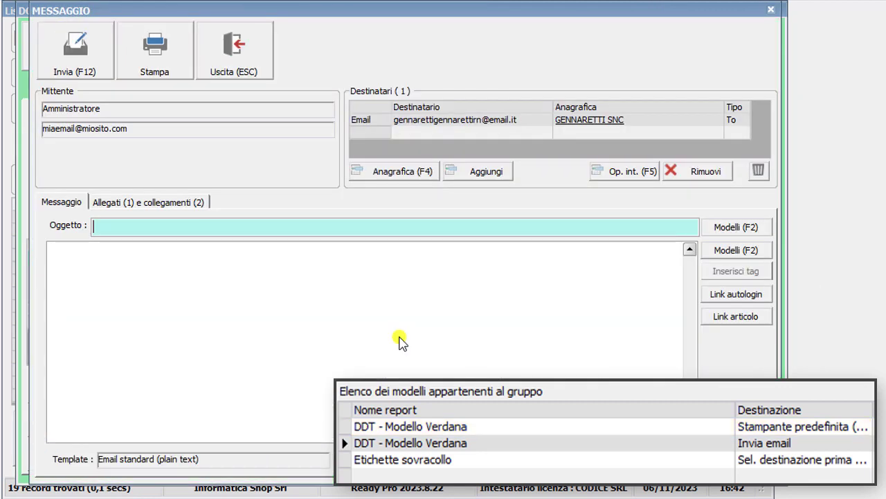
- Fill the email message's subject with the predefined text "Invio copia DDT"
{"action": "left_click", "coordinate": [720, 232]}
{"action": "left_click", "coordinate": [637, 115]}
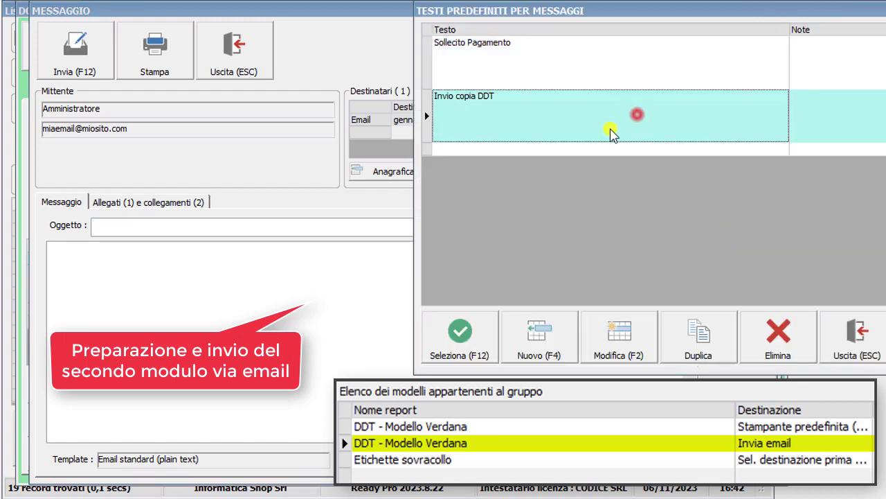
{"action": "left_click", "coordinate": [486, 332]}
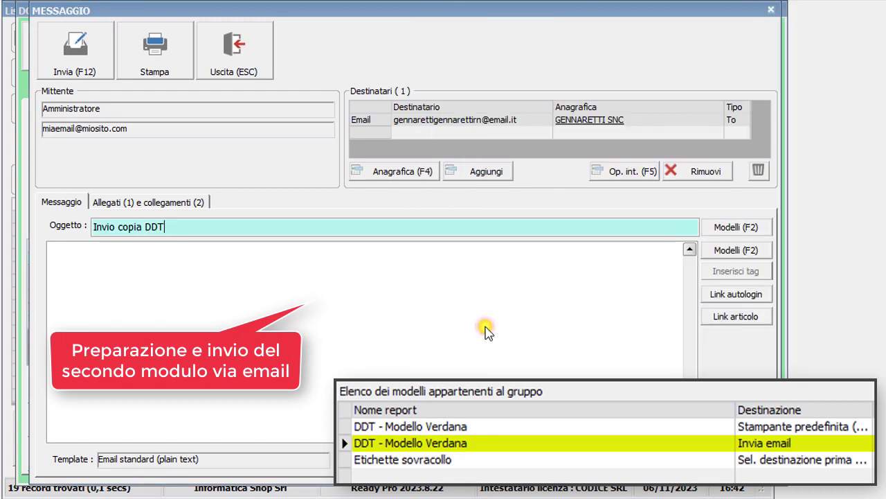
- Fill the email body with the predefined text "come da accordi inviamo copia del documento richiesto" and send the message
{"action": "left_click", "coordinate": [726, 252]}
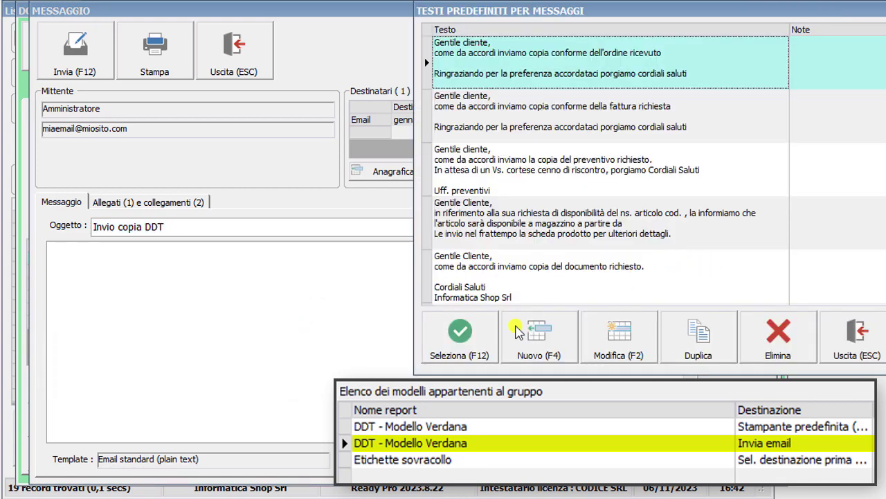
{"action": "left_click", "coordinate": [490, 290]}
{"action": "left_click", "coordinate": [469, 336]}
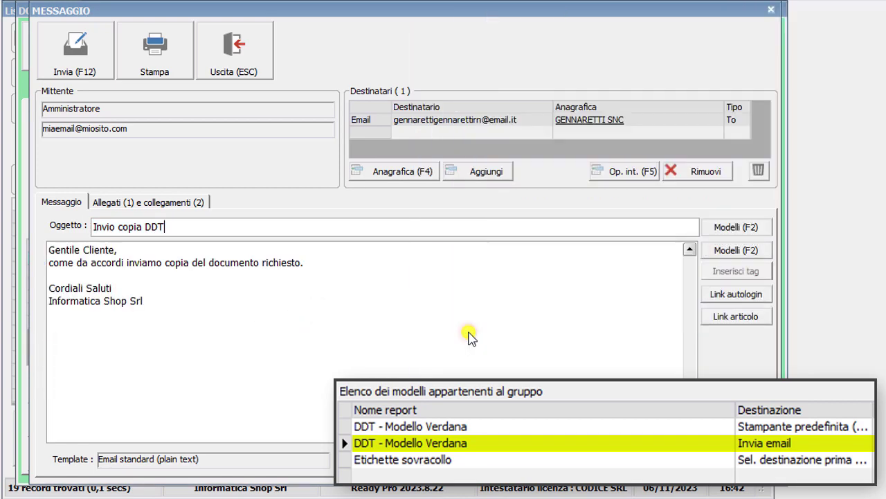
{"action": "left_click", "coordinate": [97, 74]}
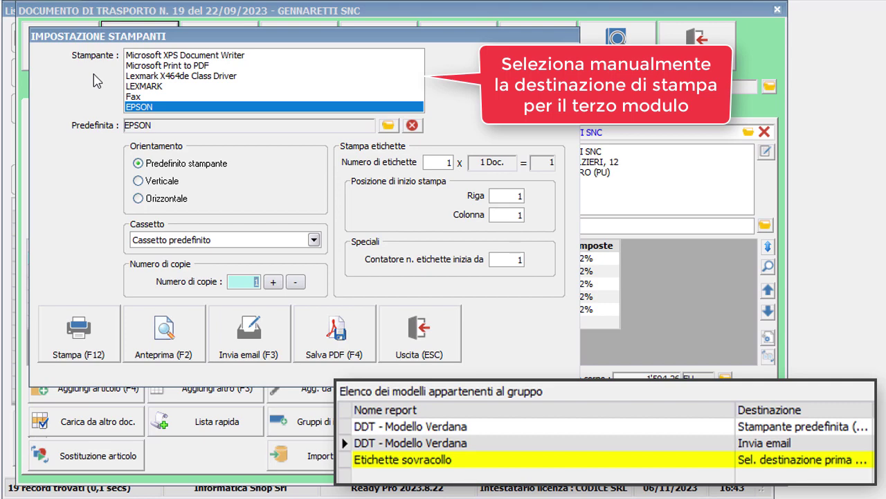
- Print the Etichette sovracollo labels on the LEXMARK printer
{"action": "left_click", "coordinate": [152, 86]}
{"action": "left_click", "coordinate": [89, 326]}
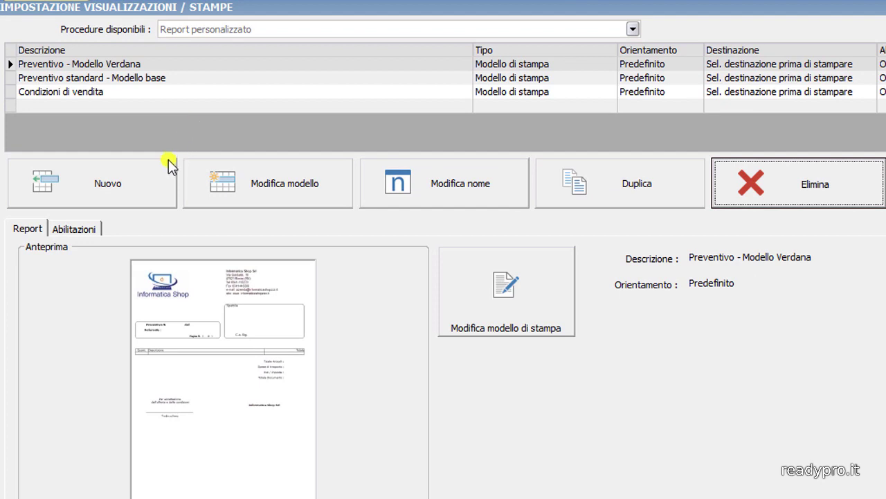
- Start a new quotation report and select Unione di modelli as its type
{"action": "left_click", "coordinate": [155, 178]}
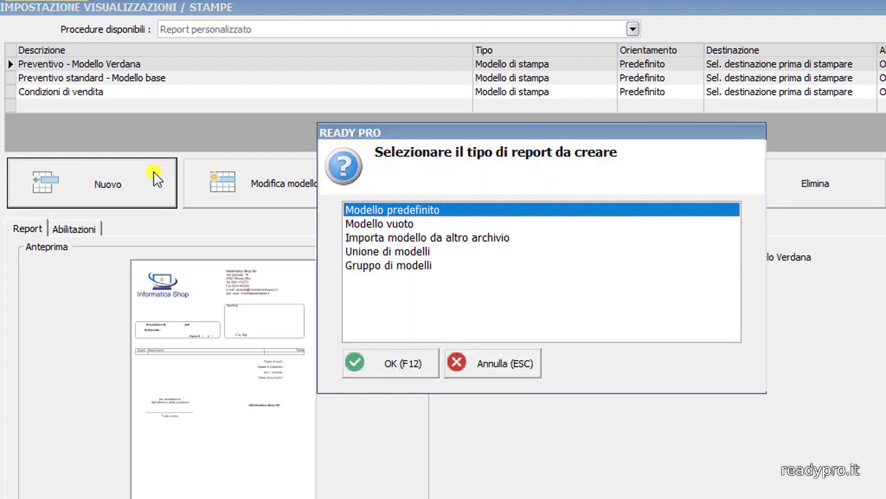
{"action": "left_click", "coordinate": [379, 252]}
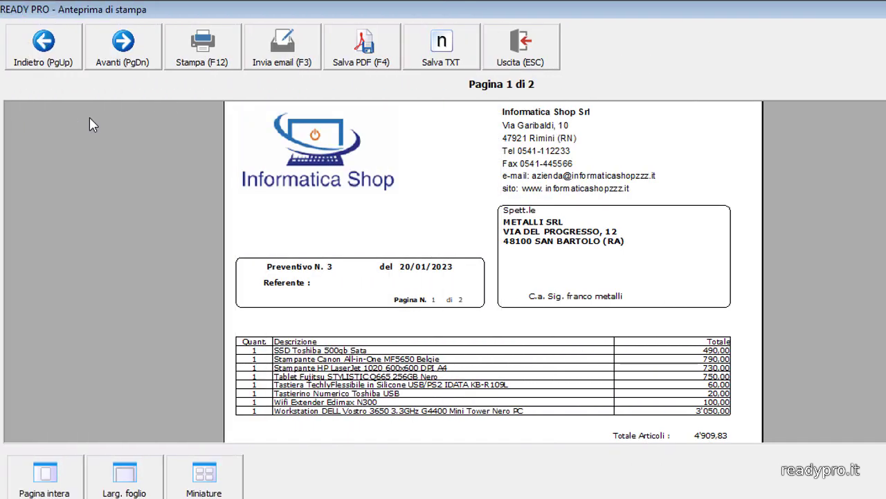
- View the second page of the METALLI SRL quotation's print preview
{"action": "left_click", "coordinate": [90, 121]}
{"action": "left_click", "coordinate": [132, 54]}
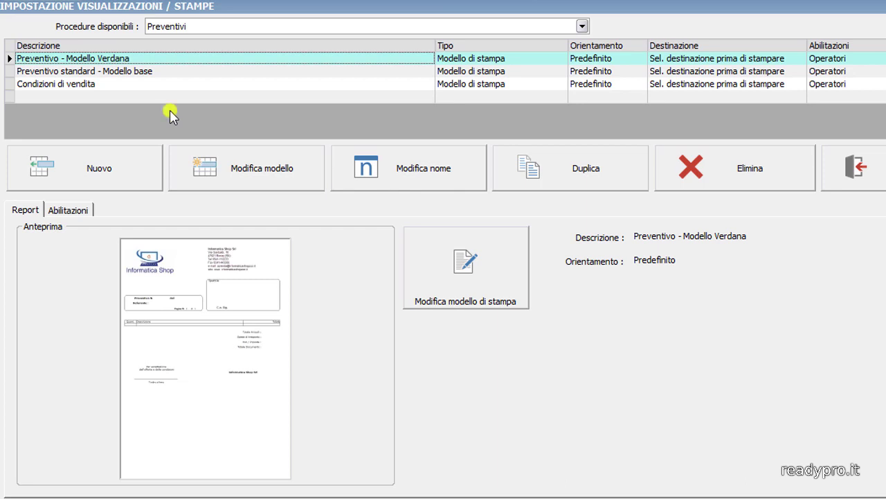
- Create a new Preventivi report of type Unione di modelli with the description "Preventivo + condizioni di vendita"
{"action": "left_click", "coordinate": [91, 172]}
{"action": "left_click", "coordinate": [343, 231]}
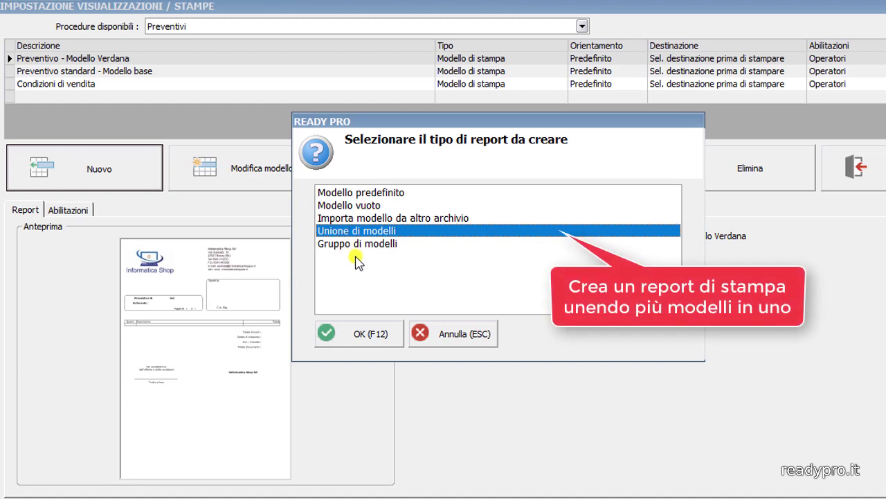
{"action": "left_click", "coordinate": [359, 332]}
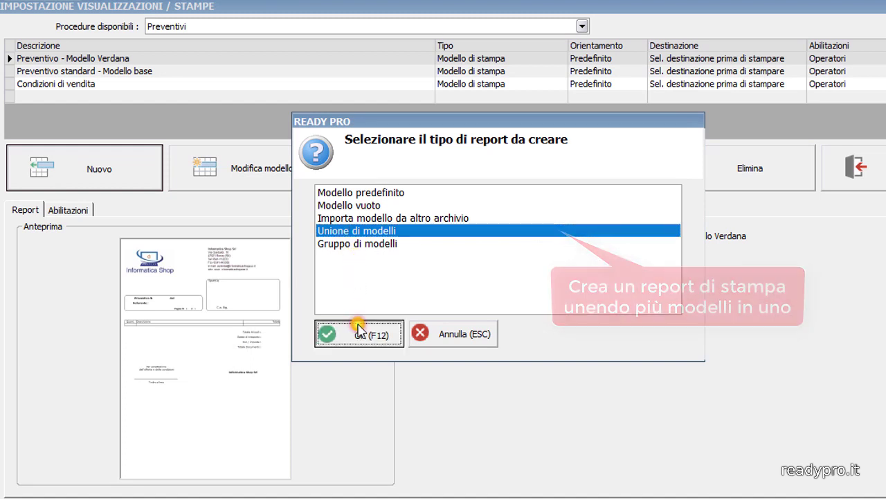
{"action": "type", "text": "Preventivo + condizioni di vendita"}
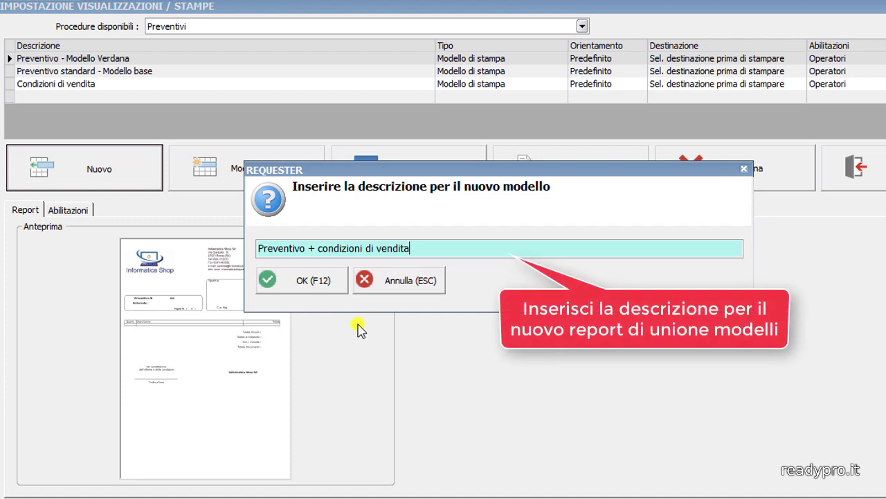
{"action": "left_click", "coordinate": [313, 280]}
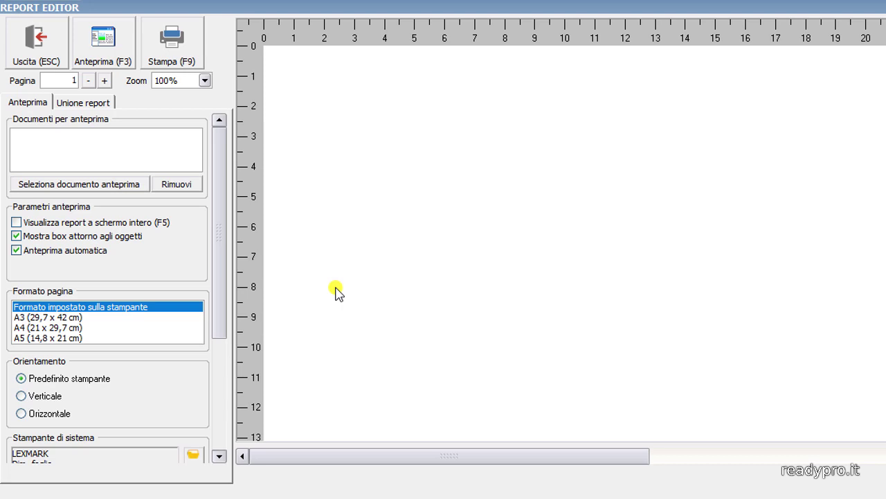
- Open the selection of reports that can be added to the model union
{"action": "left_click", "coordinate": [60, 103]}
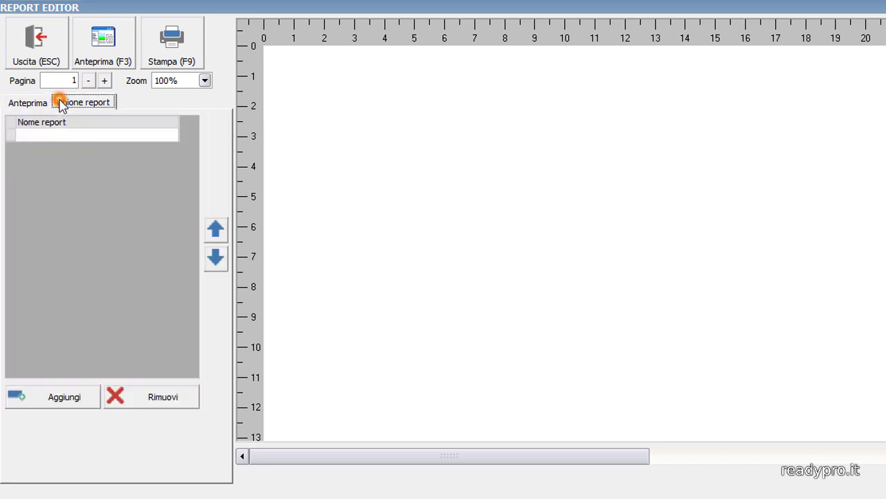
{"action": "left_click", "coordinate": [73, 168]}
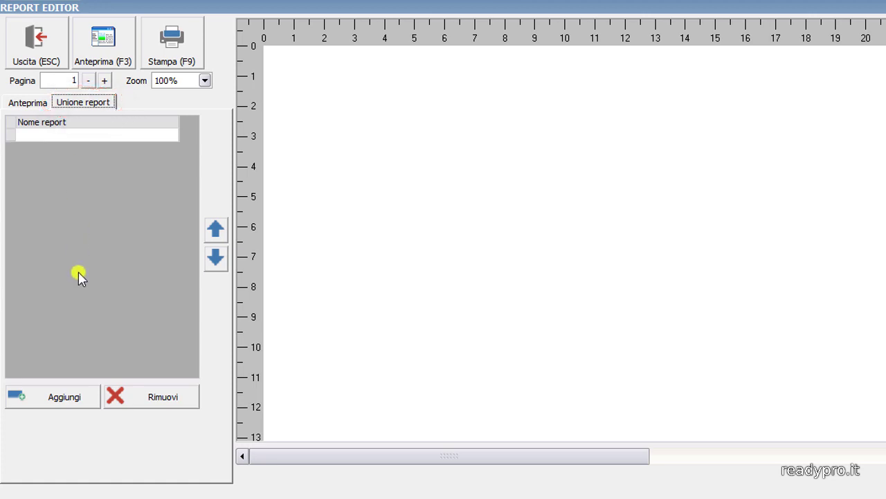
{"action": "left_click", "coordinate": [65, 396]}
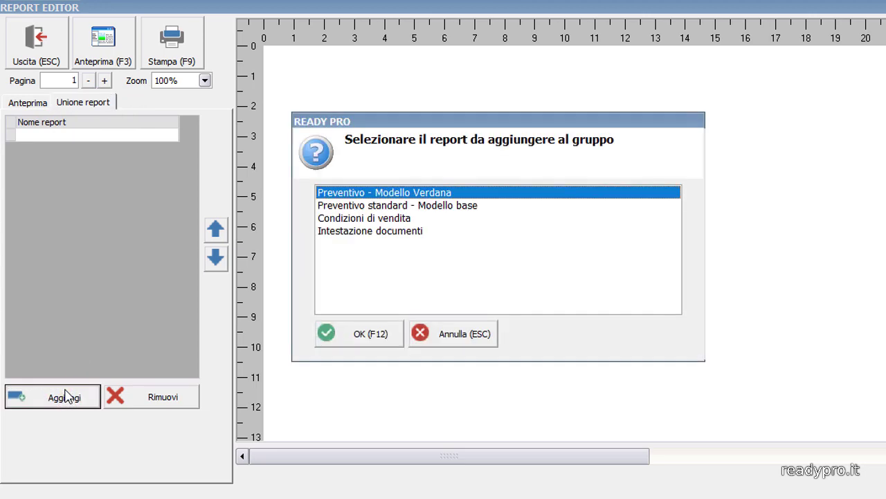